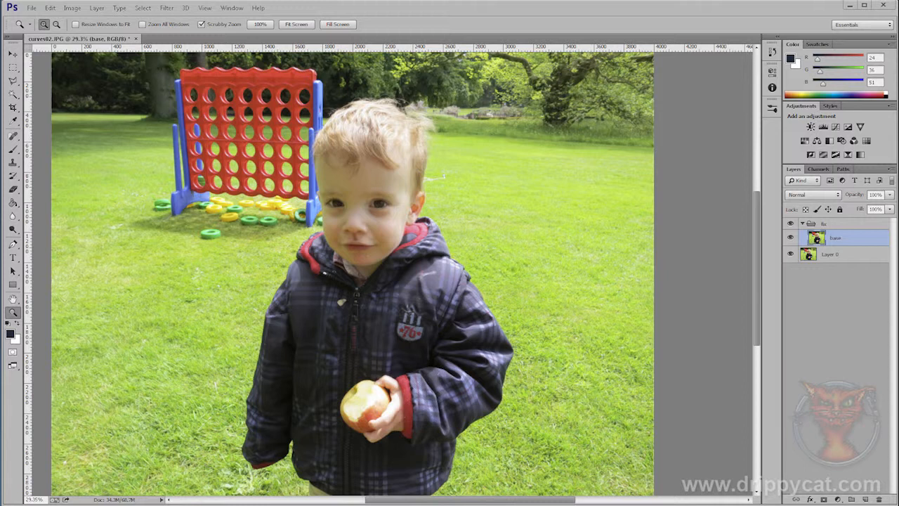
Step: Open a Curves adjustment on the base layer and lower the RGB midtones to input 128, output 104
{"action": "left_click", "coordinate": [72, 7]}
{"action": "mouse_move", "coordinate": [90, 26]}
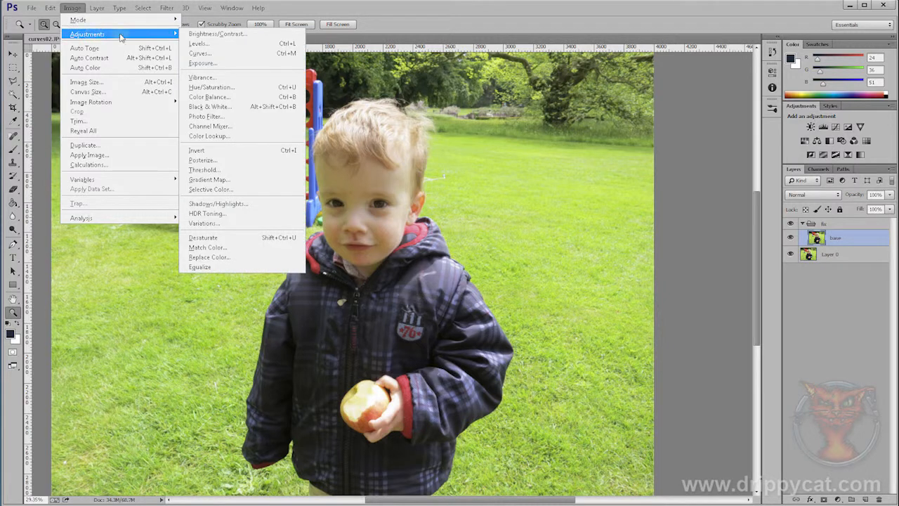
{"action": "left_click", "coordinate": [222, 56]}
{"action": "left_click_drag", "start_coordinate": [580, 154], "coordinate": [555, 150]}
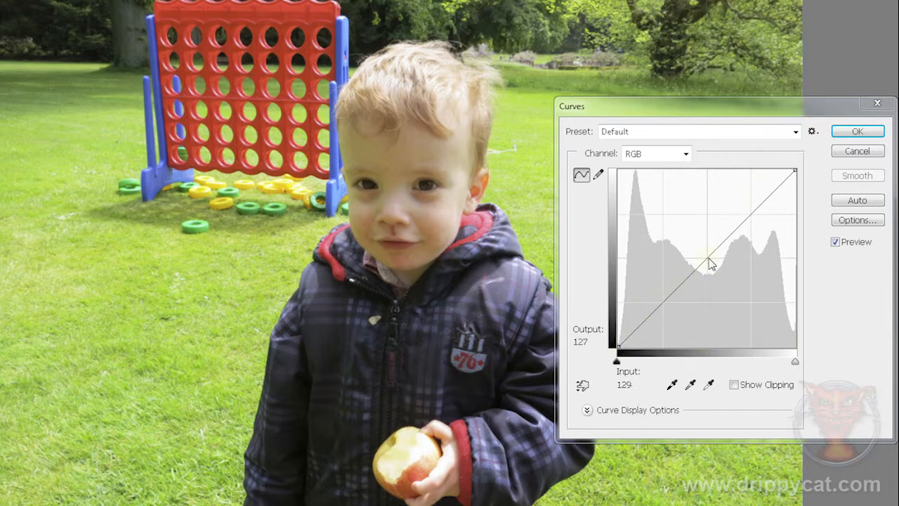
{"action": "left_click_drag", "start_coordinate": [708, 262], "coordinate": [708, 266]}
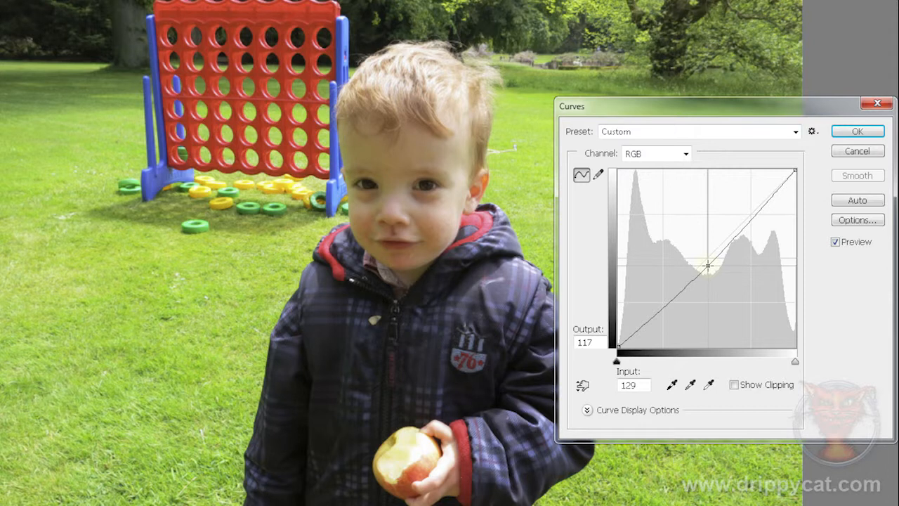
{"action": "mouse_move", "coordinate": [708, 265]}
{"action": "left_mouse_down"}
{"action": "mouse_move", "coordinate": [709, 298]}
{"action": "mouse_move", "coordinate": [702, 202]}
{"action": "mouse_move", "coordinate": [707, 275]}
{"action": "left_mouse_up"}
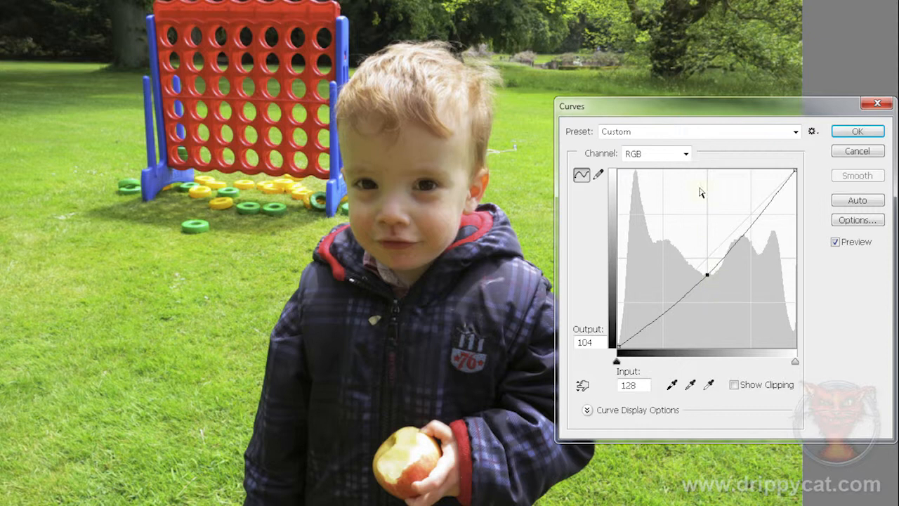
Step: In the Green channel, sample the boy's face tones and pull the curve's midpoint down to input 129, output 116
{"action": "left_click", "coordinate": [686, 154]}
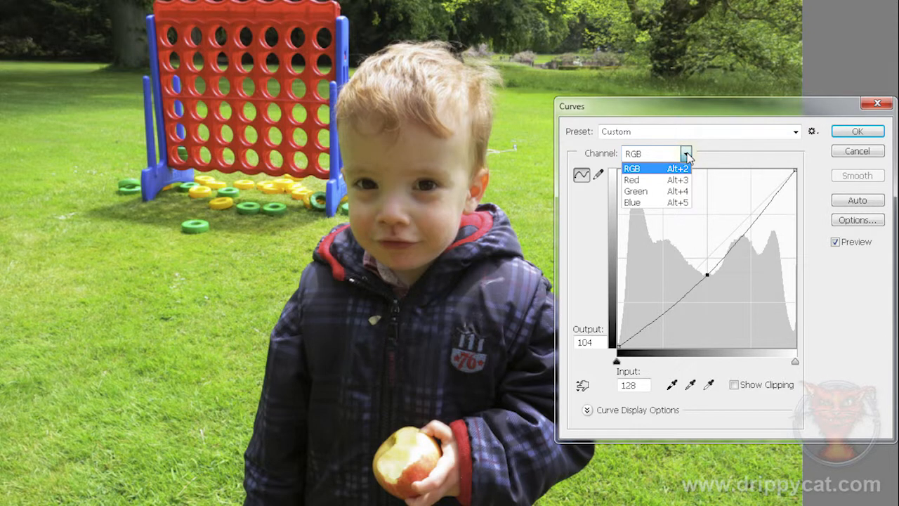
{"action": "left_click", "coordinate": [642, 191]}
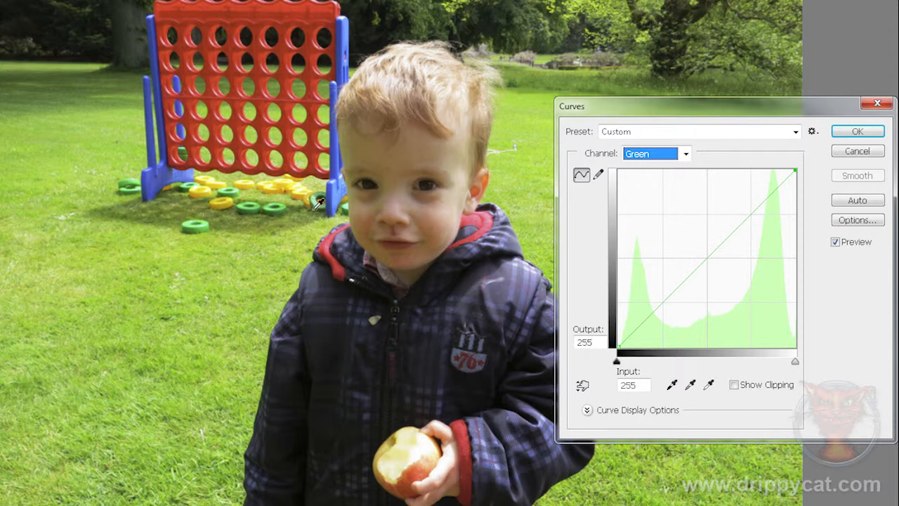
{"action": "left_click", "coordinate": [437, 209]}
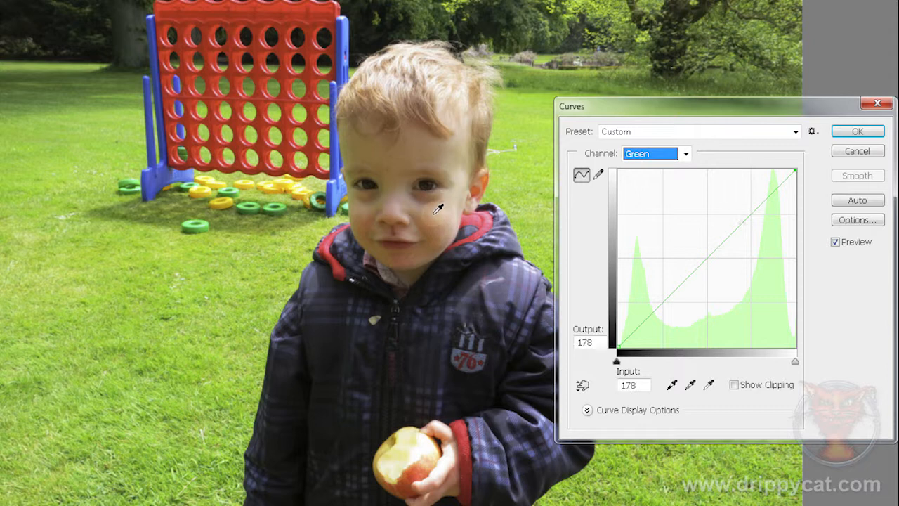
{"action": "left_click", "coordinate": [396, 155]}
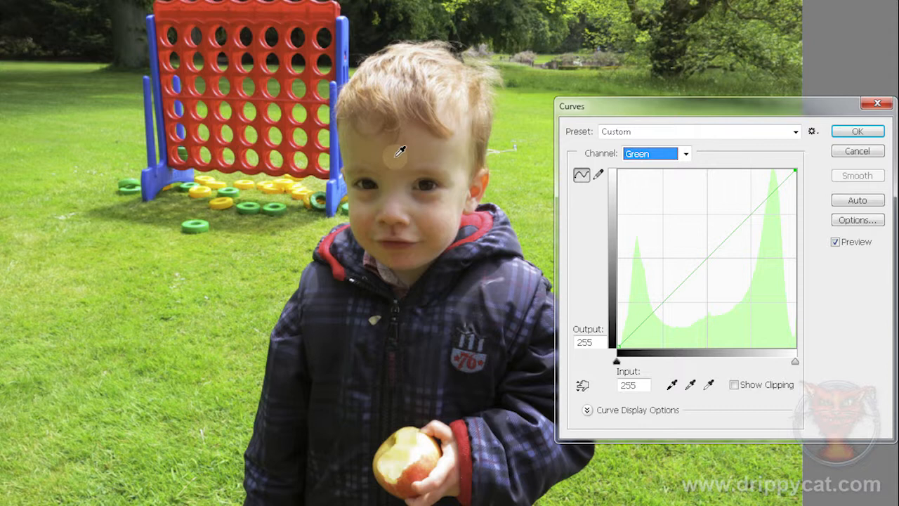
{"action": "left_click", "coordinate": [410, 150]}
{"action": "left_click", "coordinate": [425, 152]}
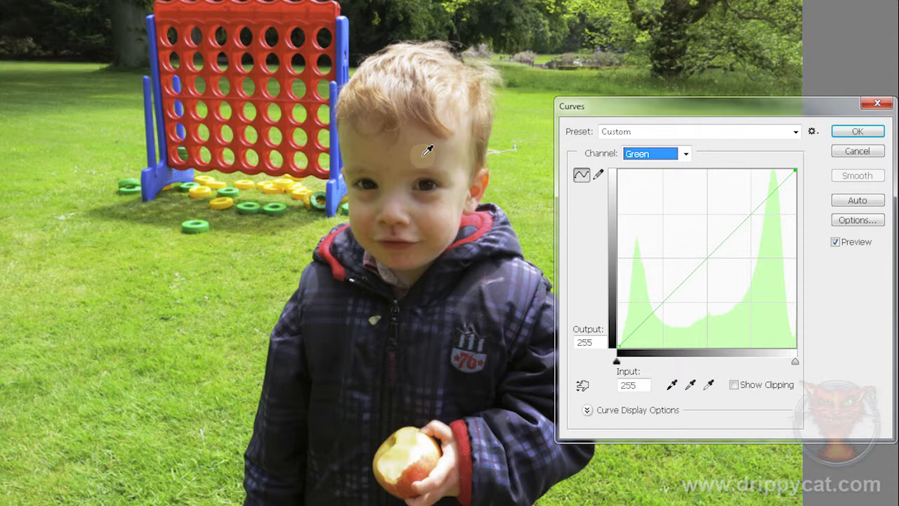
{"action": "left_click", "coordinate": [706, 257]}
{"action": "left_click_drag", "start_coordinate": [706, 257], "coordinate": [708, 266]}
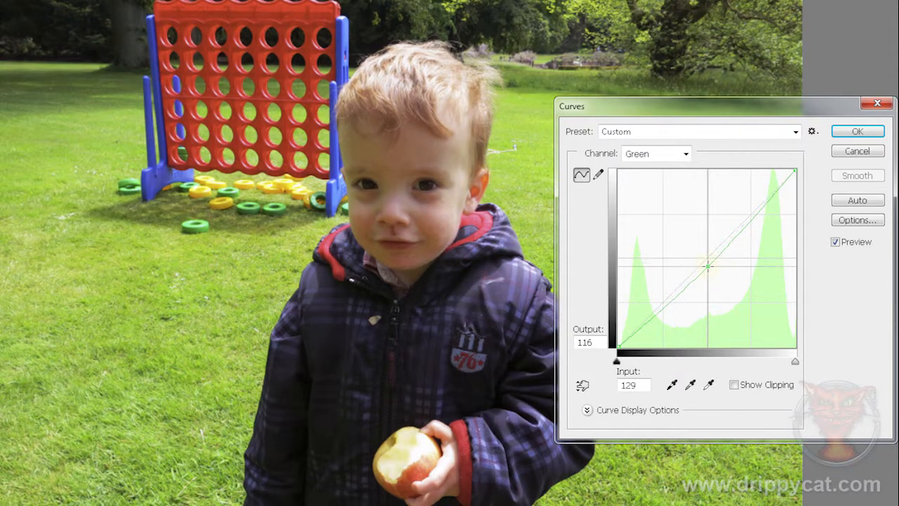
Step: Lower the green curve's white endpoint to output 238 and refine its midpoint to input 130, output 114
{"action": "left_click_drag", "start_coordinate": [794, 170], "coordinate": [803, 181]}
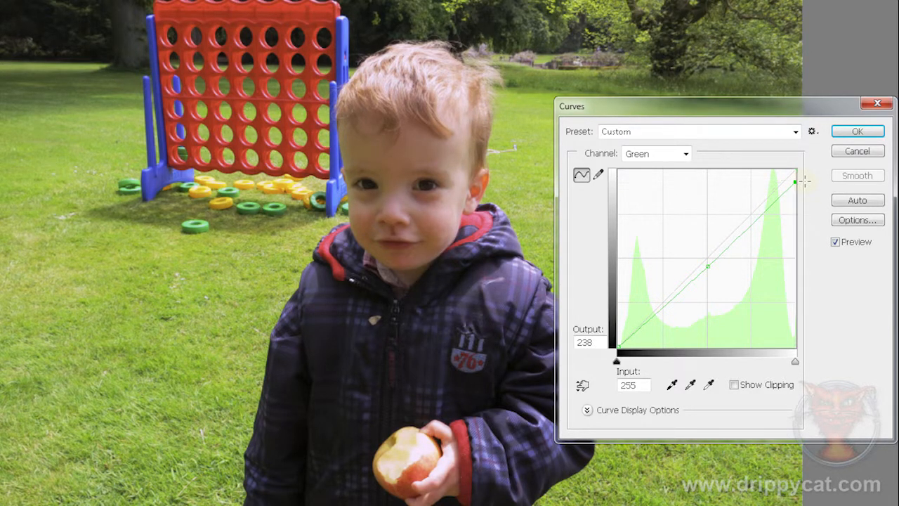
{"action": "left_click", "coordinate": [708, 267]}
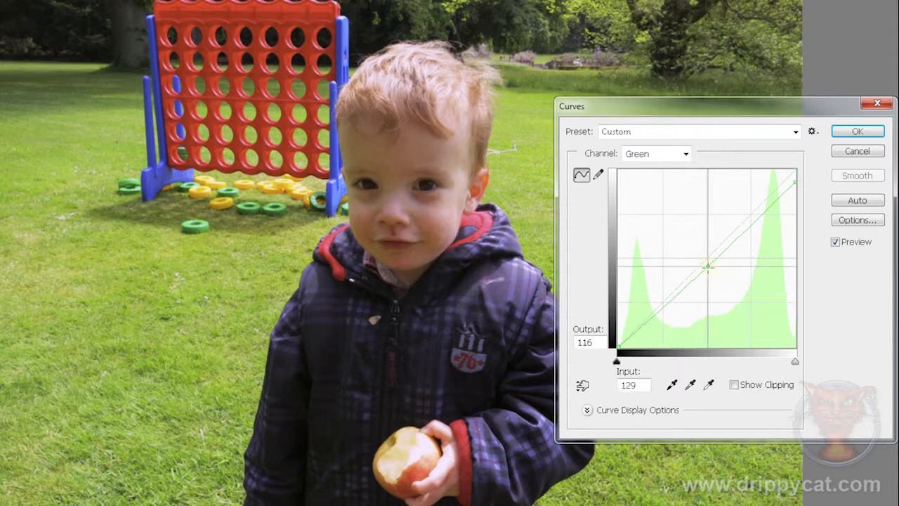
{"action": "left_click_drag", "start_coordinate": [708, 266], "coordinate": [709, 267]}
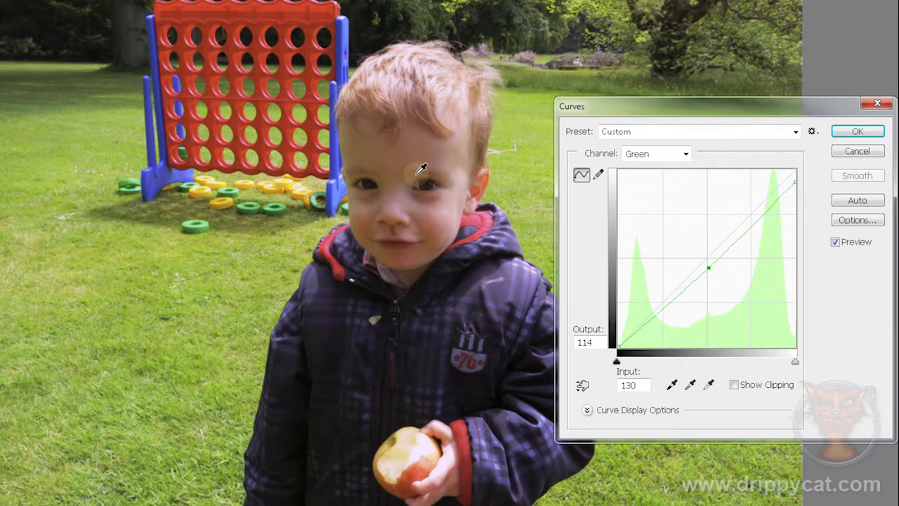
Step: Switch to the Red channel and sample the red game frame, face and jacket to locate their tones on the curve
{"action": "left_click", "coordinate": [686, 153]}
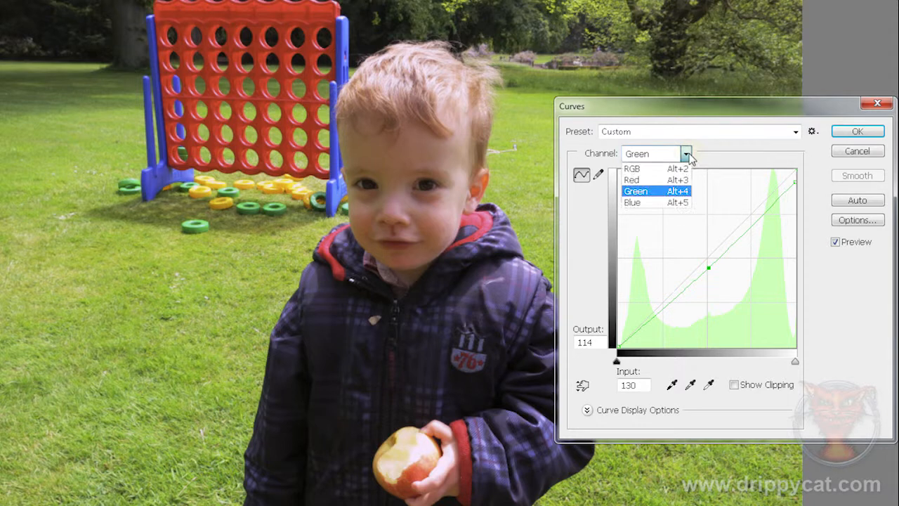
{"action": "left_click", "coordinate": [651, 180]}
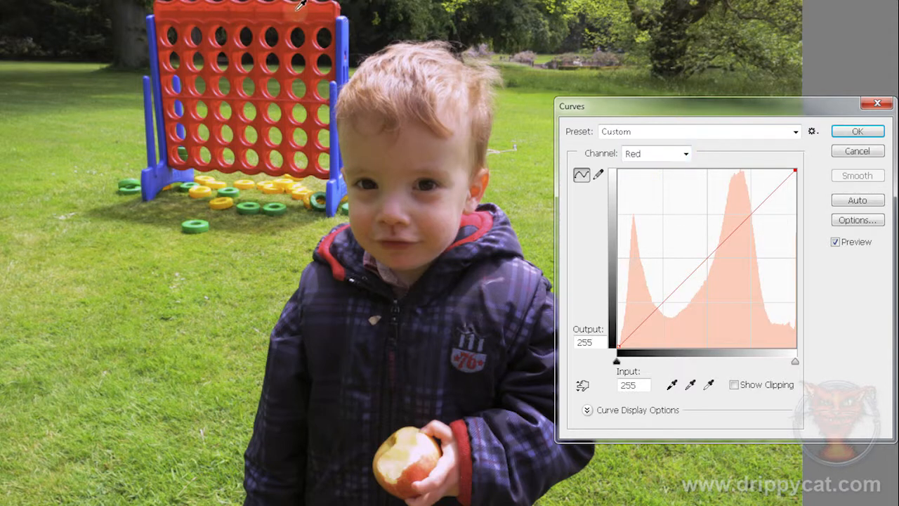
{"action": "left_click", "coordinate": [230, 12]}
{"action": "left_click", "coordinate": [257, 12]}
{"action": "left_click", "coordinate": [244, 17]}
{"action": "left_click", "coordinate": [248, 24]}
{"action": "left_click", "coordinate": [258, 36]}
{"action": "left_click", "coordinate": [257, 45]}
{"action": "left_click_drag", "start_coordinate": [257, 45], "coordinate": [394, 149]}
{"action": "left_click_drag", "start_coordinate": [501, 292], "coordinate": [363, 376]}
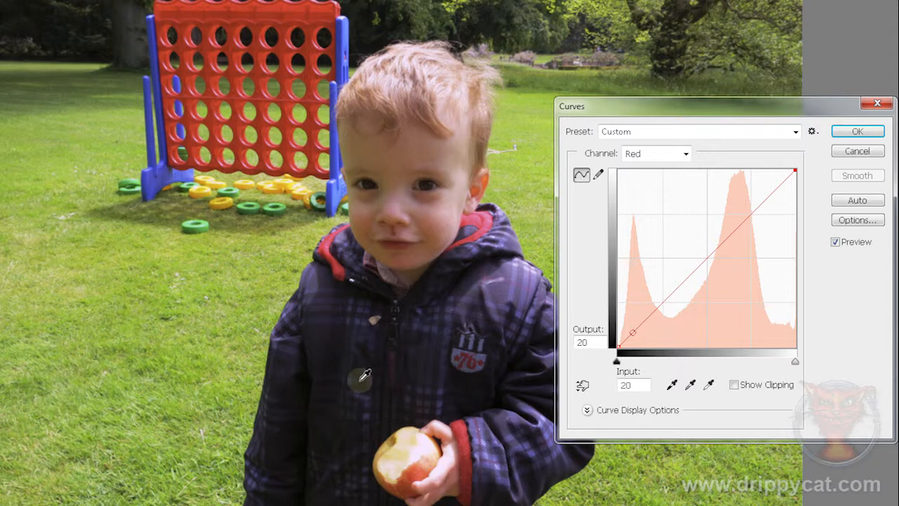
{"action": "mouse_move", "coordinate": [362, 376]}
{"action": "left_mouse_down"}
{"action": "mouse_move", "coordinate": [353, 380]}
{"action": "mouse_move", "coordinate": [363, 373]}
{"action": "left_mouse_up"}
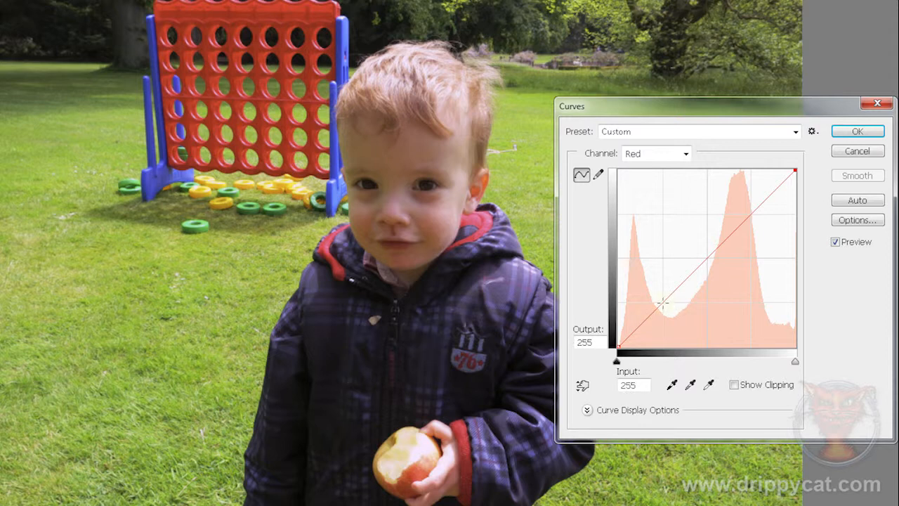
Step: Shape the red curve with a shadow point at input 67, output 59 and a midpoint at input 129, output 124
{"action": "left_click_drag", "start_coordinate": [662, 301], "coordinate": [665, 306]}
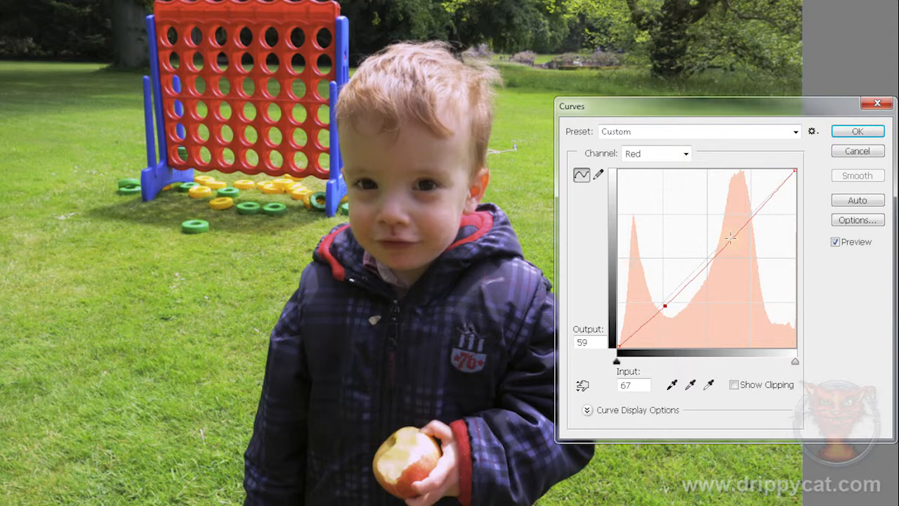
{"action": "left_click", "coordinate": [706, 263]}
{"action": "left_click_drag", "start_coordinate": [706, 263], "coordinate": [708, 261]}
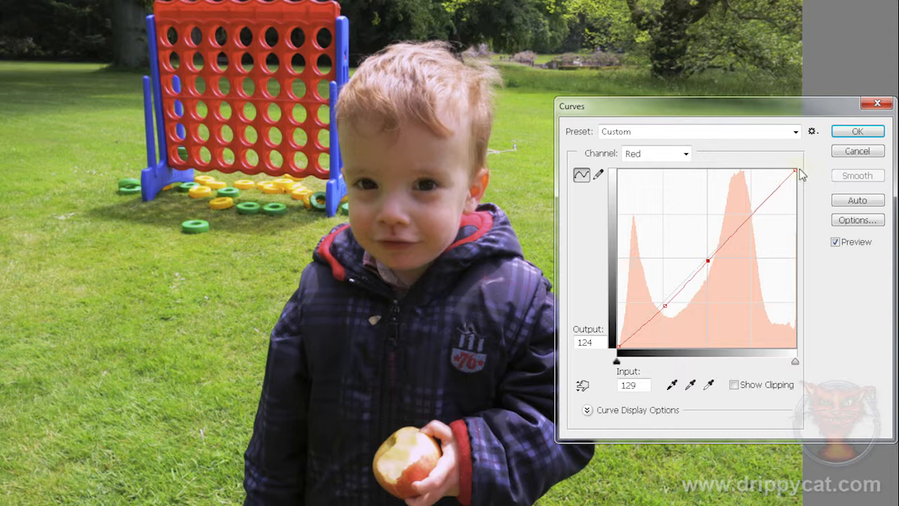
Step: Anchor the red curve's upper midtones with two points and raise the highlights to input 228, output 240
{"action": "left_click", "coordinate": [736, 231]}
{"action": "left_click", "coordinate": [750, 214]}
{"action": "left_click_drag", "start_coordinate": [776, 186], "coordinate": [776, 181]}
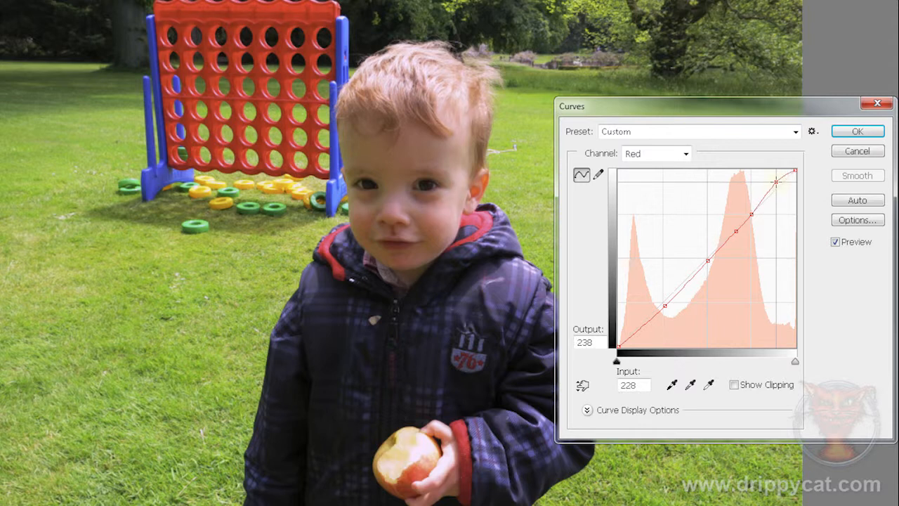
{"action": "left_click_drag", "start_coordinate": [777, 181], "coordinate": [776, 180]}
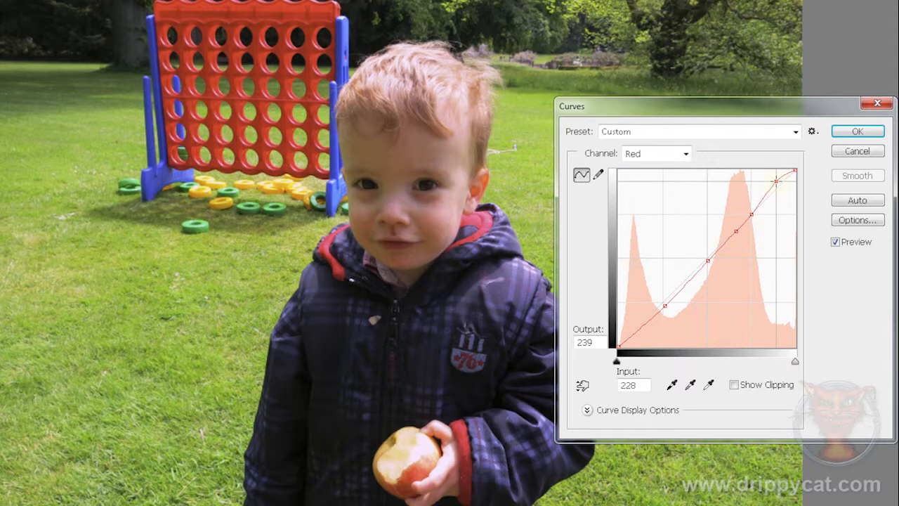
{"action": "left_click_drag", "start_coordinate": [776, 181], "coordinate": [776, 180]}
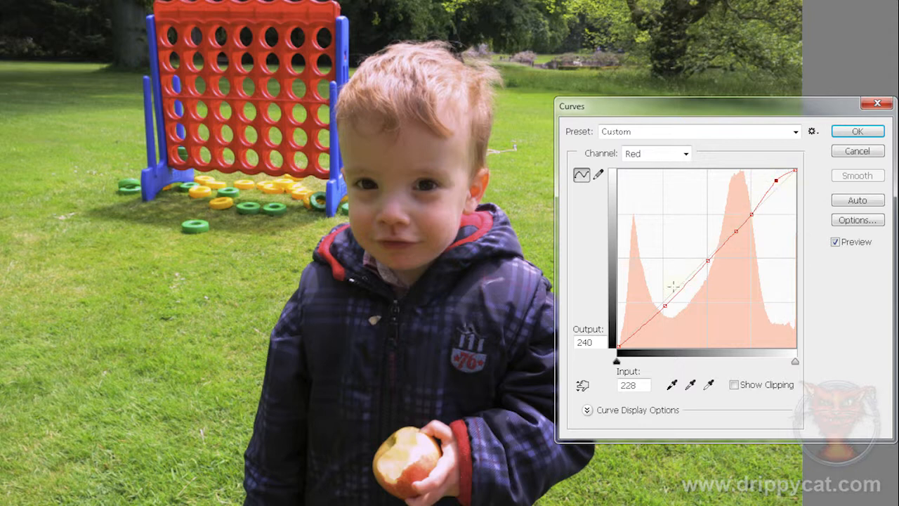
Step: Fine-tune the red curve's two upper-midtone anchors, setting the higher one to input 192, output 193
{"action": "left_click", "coordinate": [736, 231]}
{"action": "left_click", "coordinate": [750, 214]}
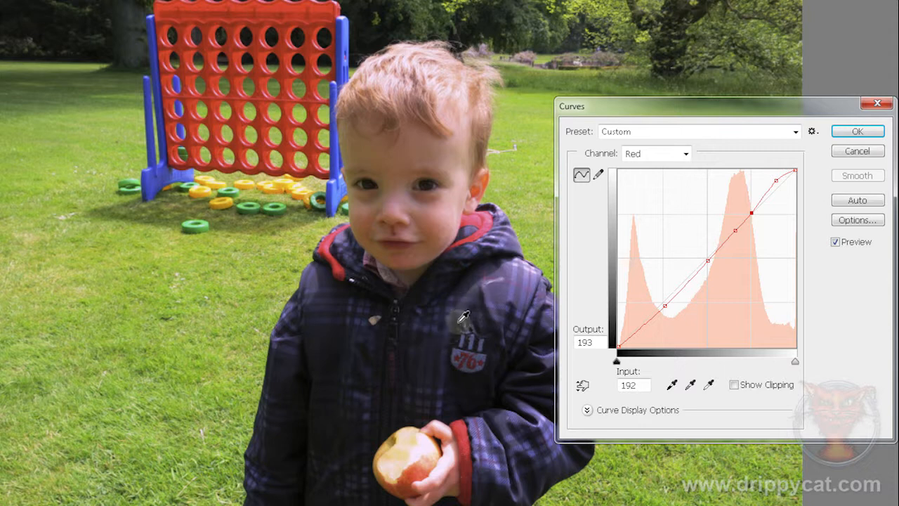
{"action": "left_click", "coordinate": [665, 305]}
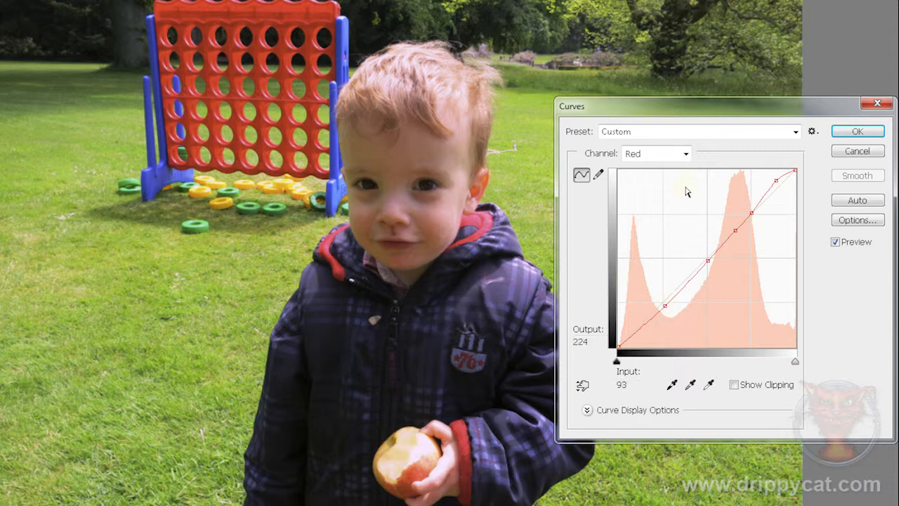
Step: In the Blue channel, anchor the curve with points at the midpoint, the lower quarter and input 164, output 163
{"action": "left_click", "coordinate": [686, 154]}
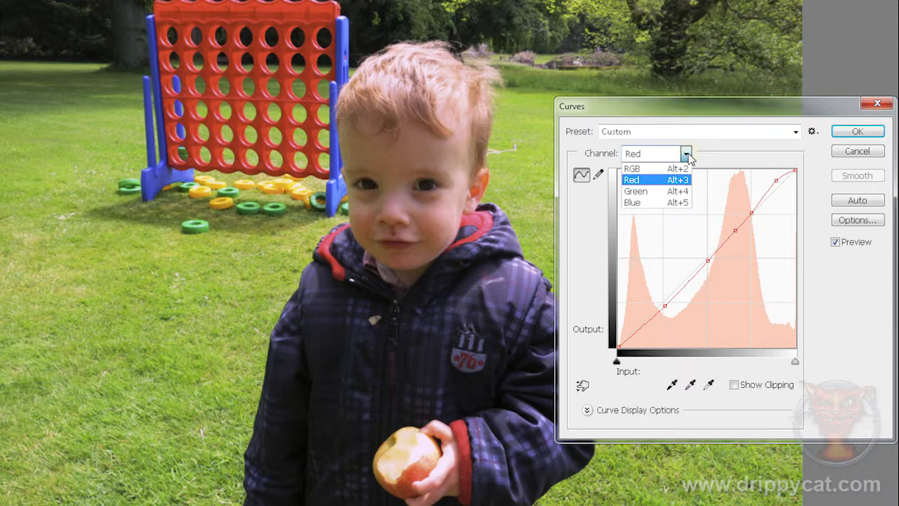
{"action": "left_click", "coordinate": [650, 202]}
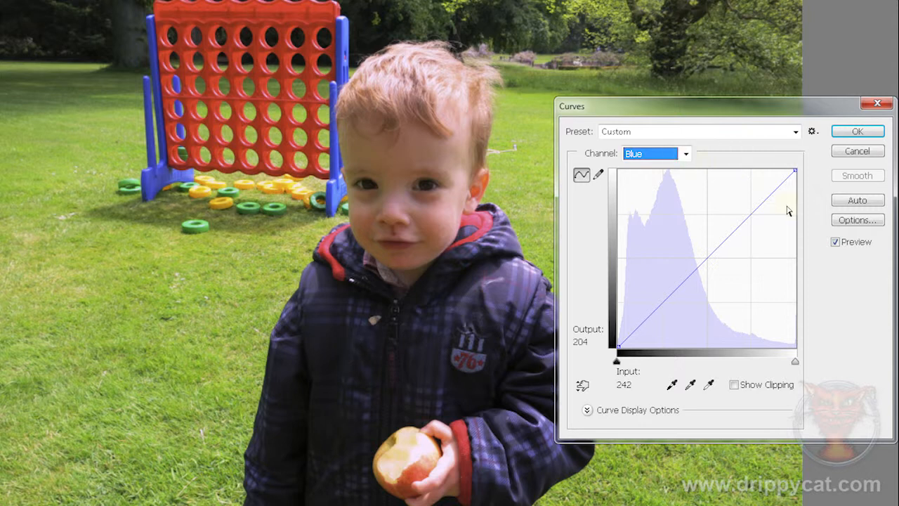
{"action": "left_click", "coordinate": [707, 257]}
{"action": "left_click", "coordinate": [662, 303]}
{"action": "left_click", "coordinate": [731, 233]}
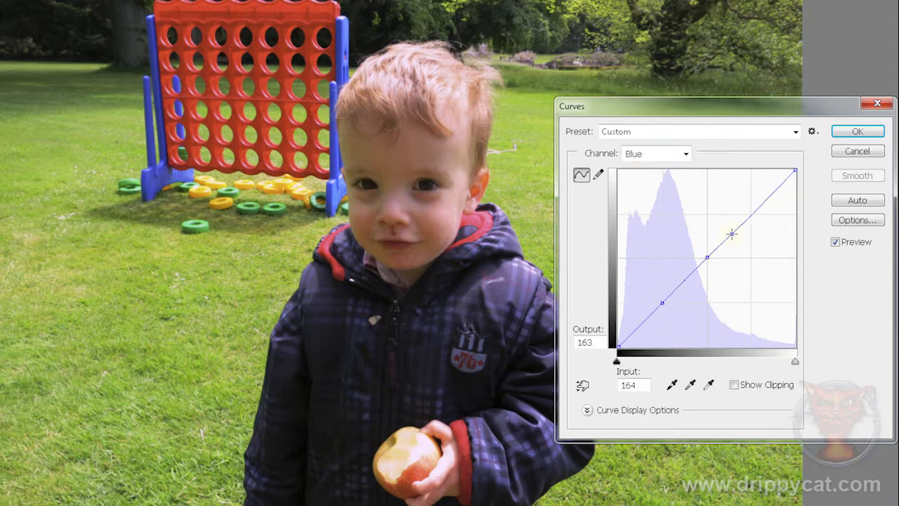
Step: Lower the blue curve's highlights slightly to input 221, output 217, and apply the Curves adjustment
{"action": "left_click", "coordinate": [771, 194]}
{"action": "left_click_drag", "start_coordinate": [770, 194], "coordinate": [775, 199]}
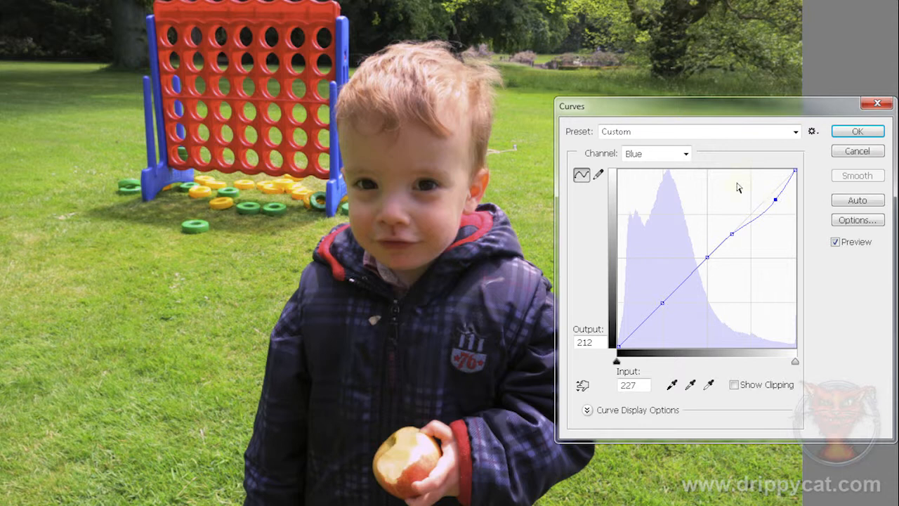
{"action": "left_click_drag", "start_coordinate": [776, 199], "coordinate": [772, 196]}
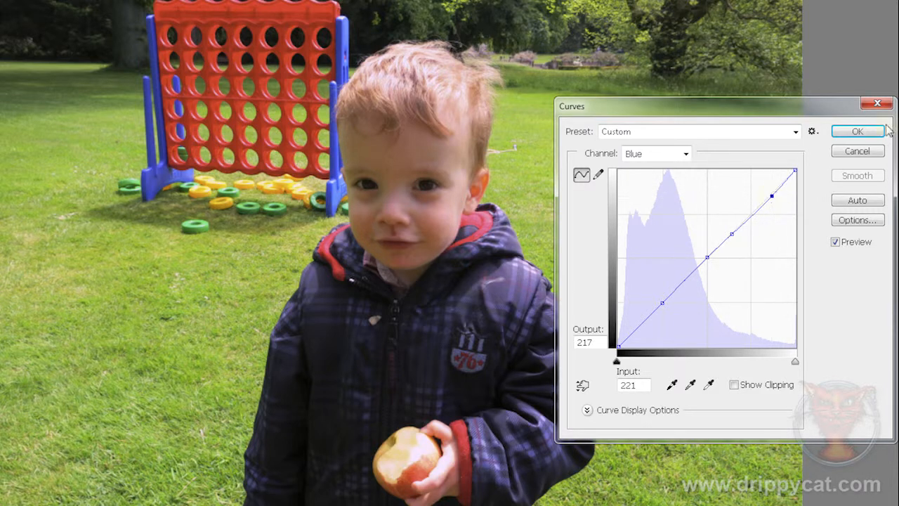
{"action": "left_click", "coordinate": [858, 132]}
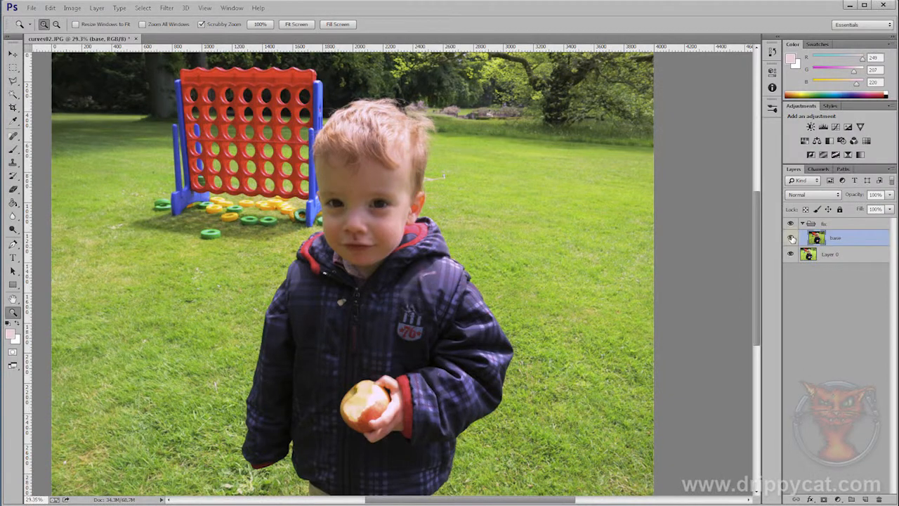
Step: Toggle the base layer's visibility off and on to compare the photo before and after the correction
{"action": "left_click", "coordinate": [791, 238]}
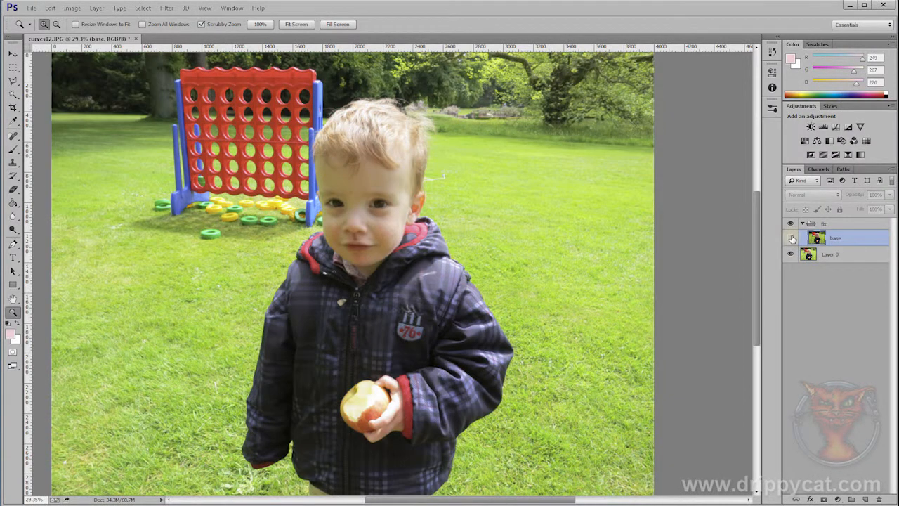
{"action": "left_click", "coordinate": [792, 239]}
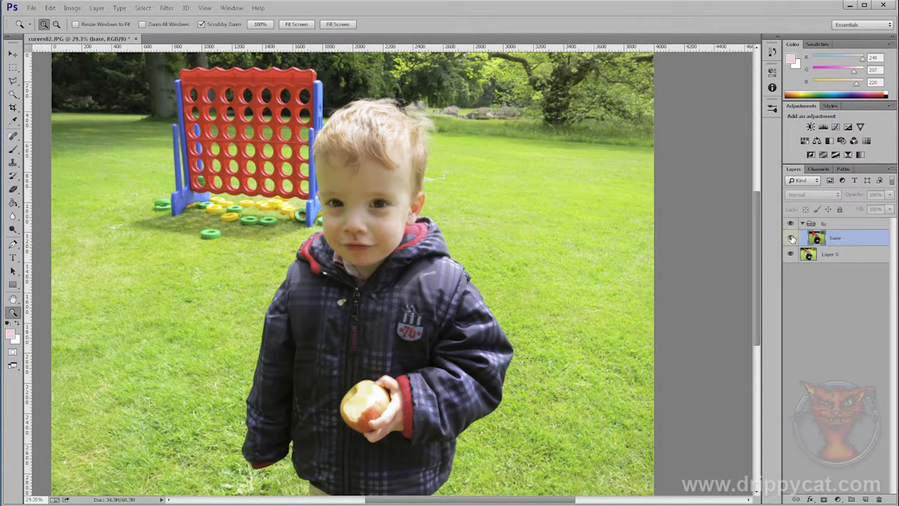